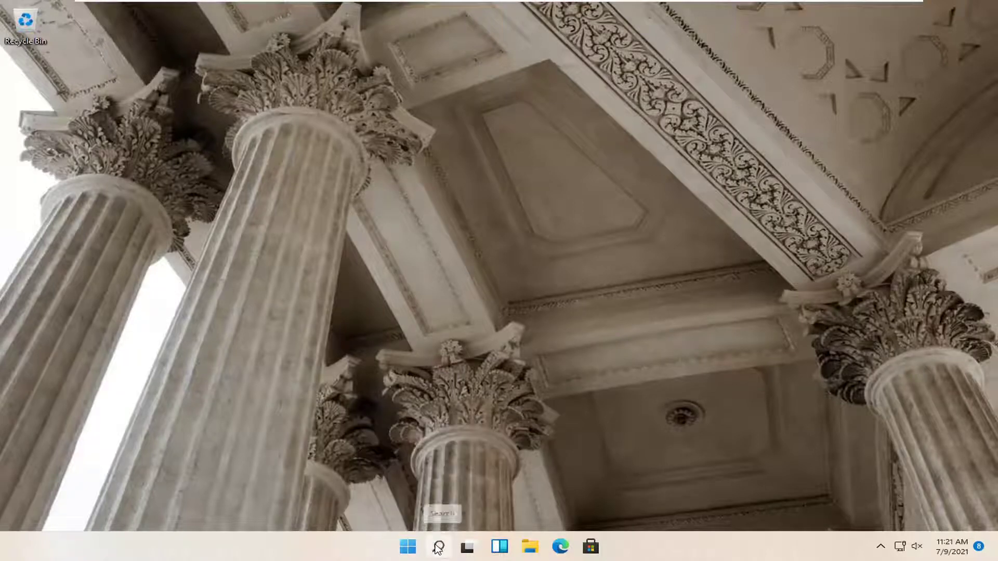
Search for 'services' and launch the Services console from the results
left_click(439, 547)
type("services")
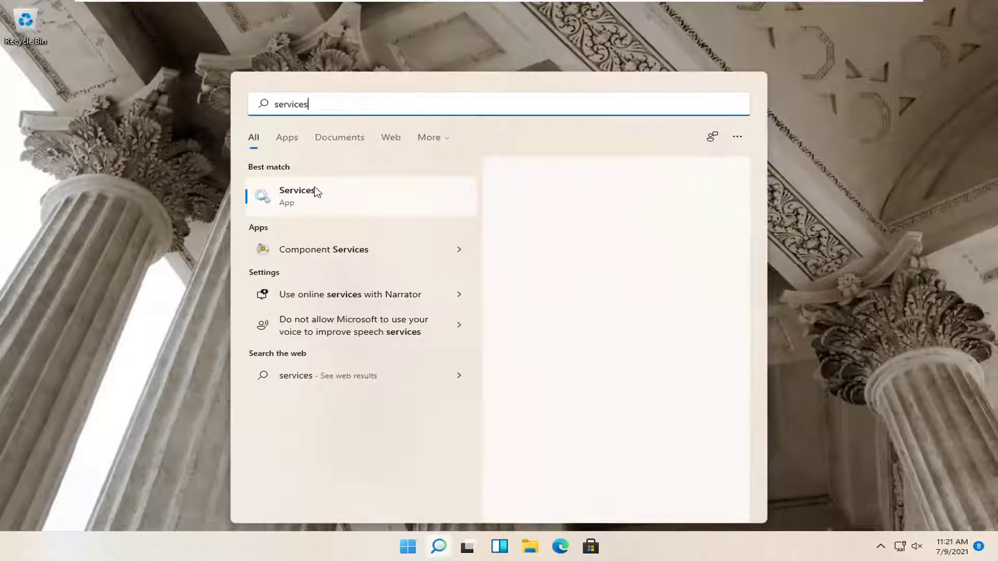
left_click(291, 197)
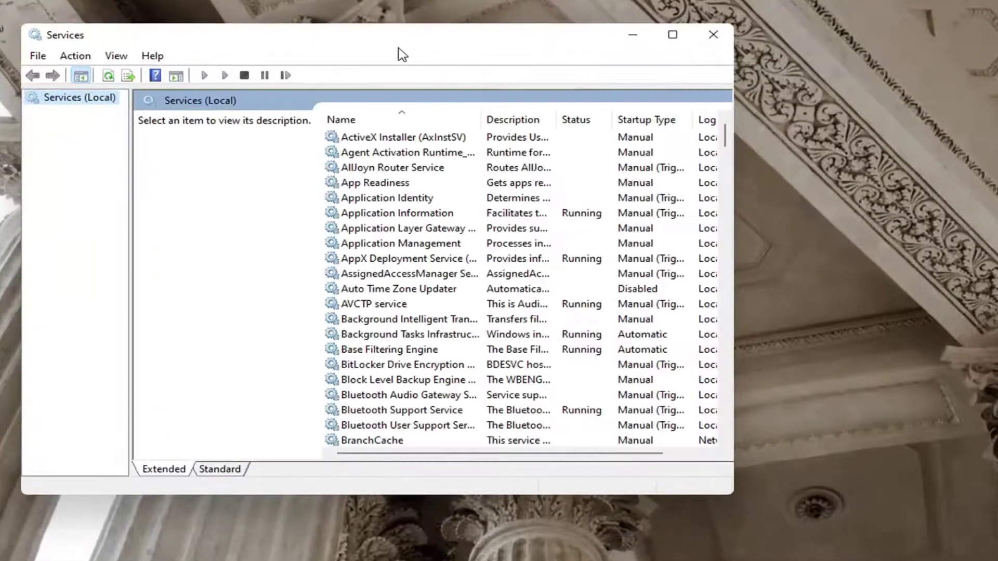
Select Windows Defender Firewall in Services, with a wider Name column and a larger window
left_click_drag(535, 40, 665, 46)
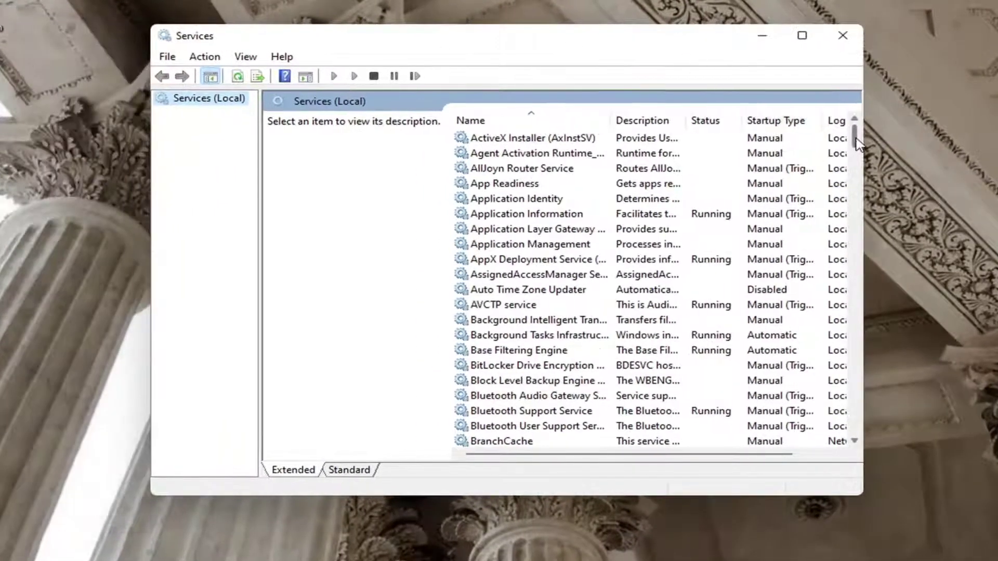
left_click_drag(856, 129, 855, 397)
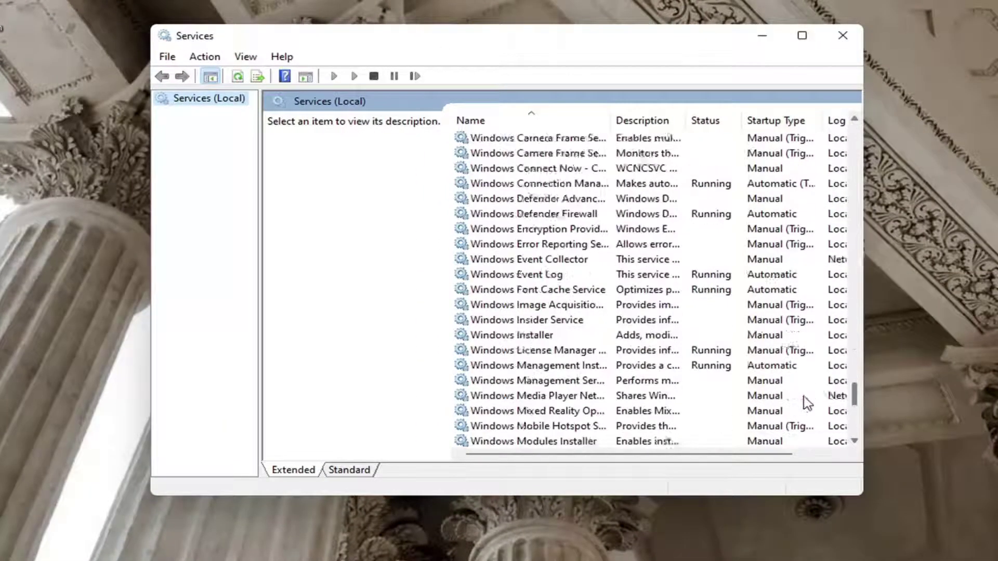
scroll(808, 406, "up", 5)
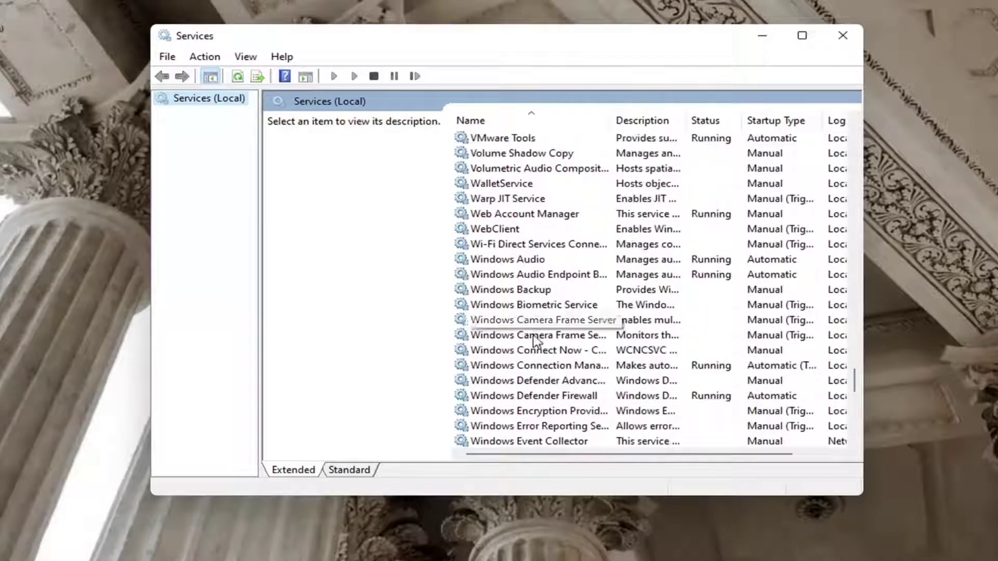
scroll(524, 423, "down", 1)
left_click(517, 352)
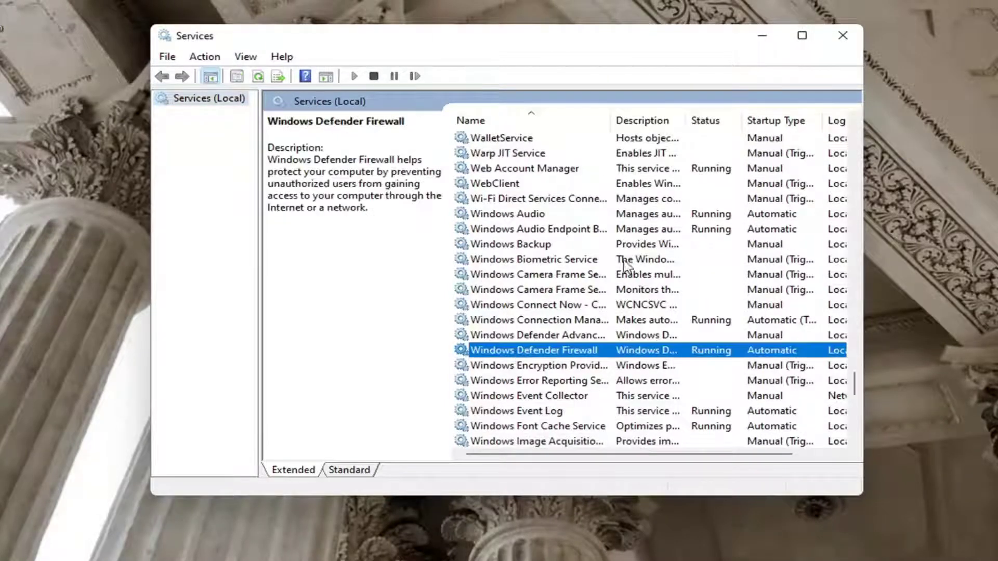
left_click_drag(611, 120, 723, 120)
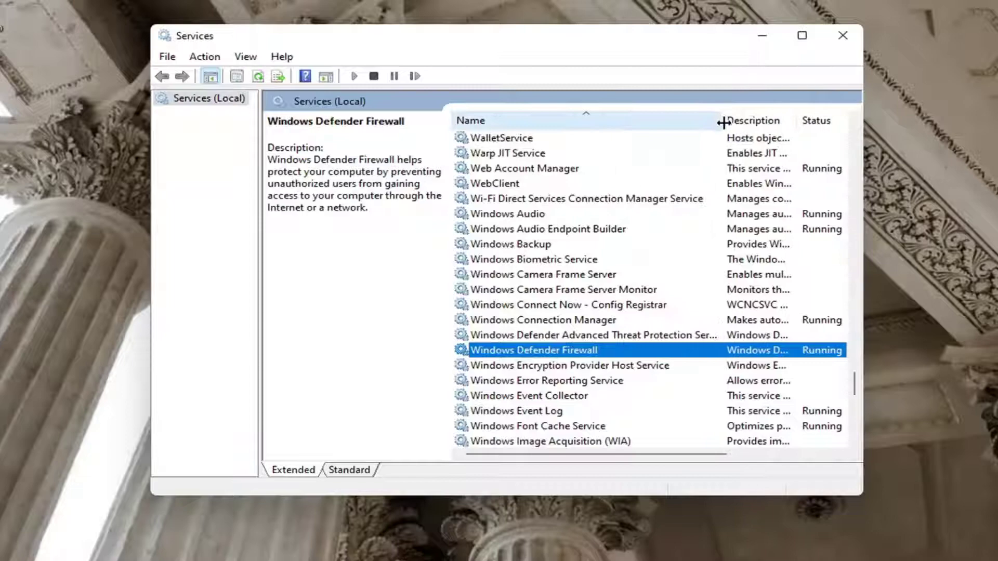
left_click_drag(868, 499, 990, 525)
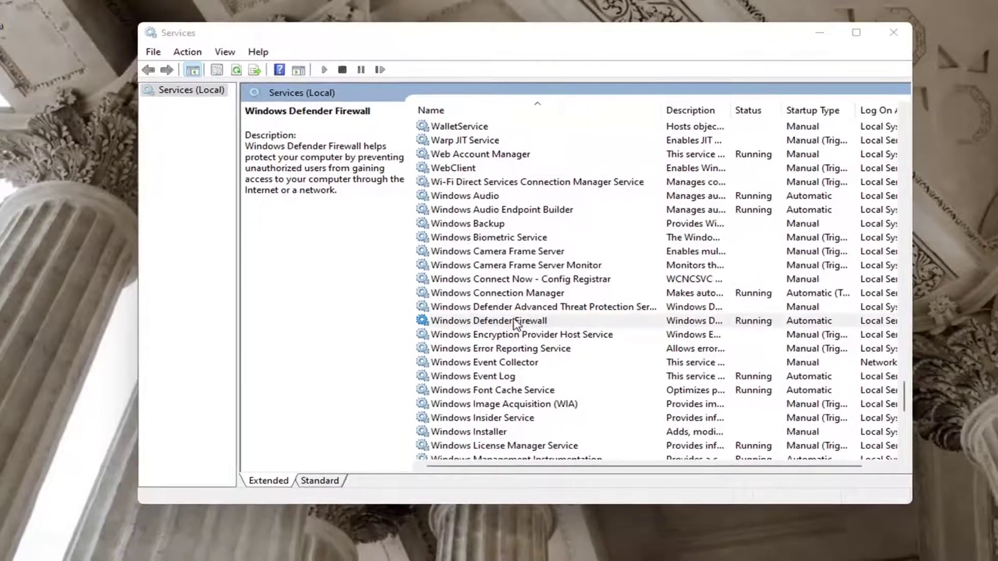
double_click(528, 319)
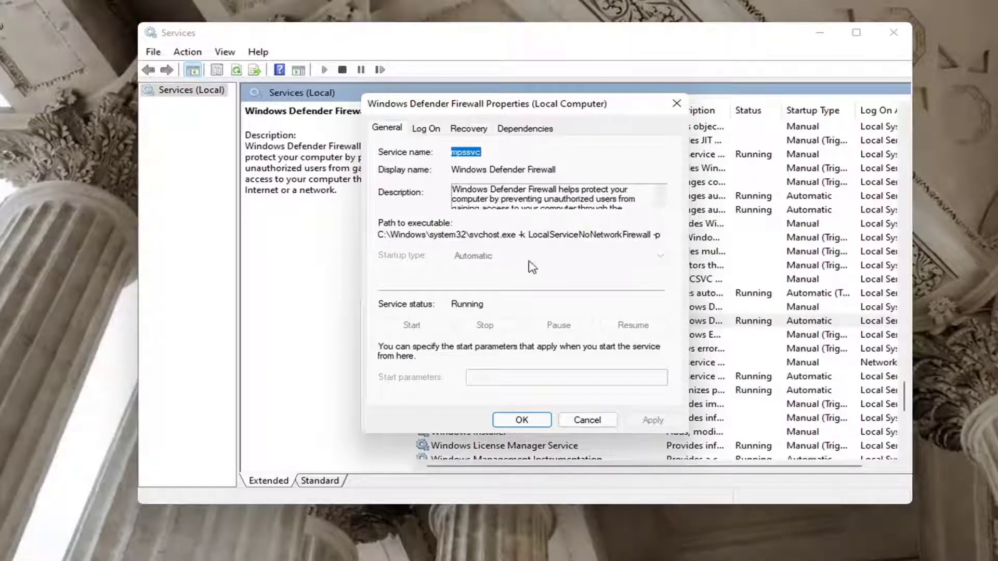
left_click(522, 419)
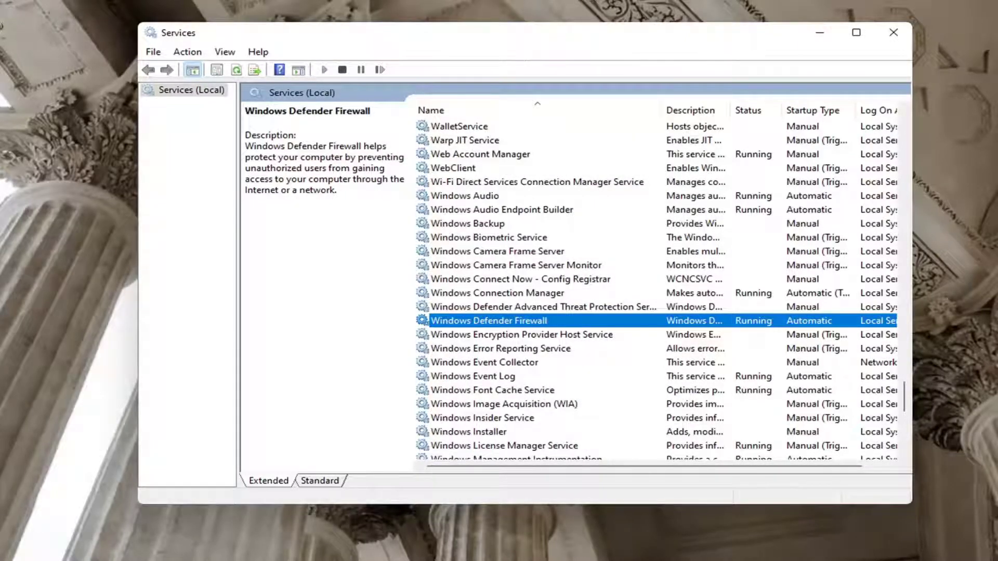
Close Services and open Settings from the Start button's right-click menu
left_click(894, 32)
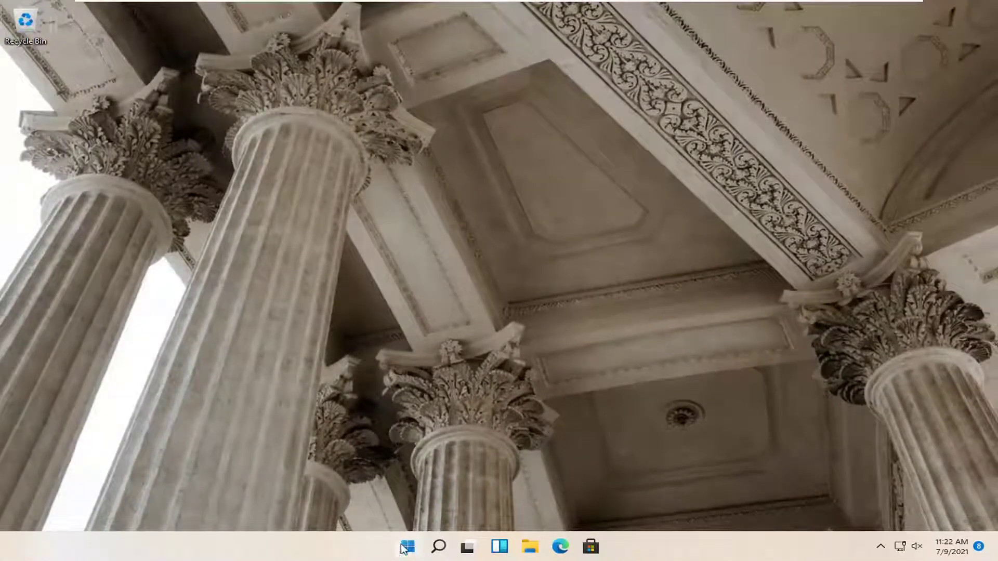
right_click(407, 546)
left_click(367, 412)
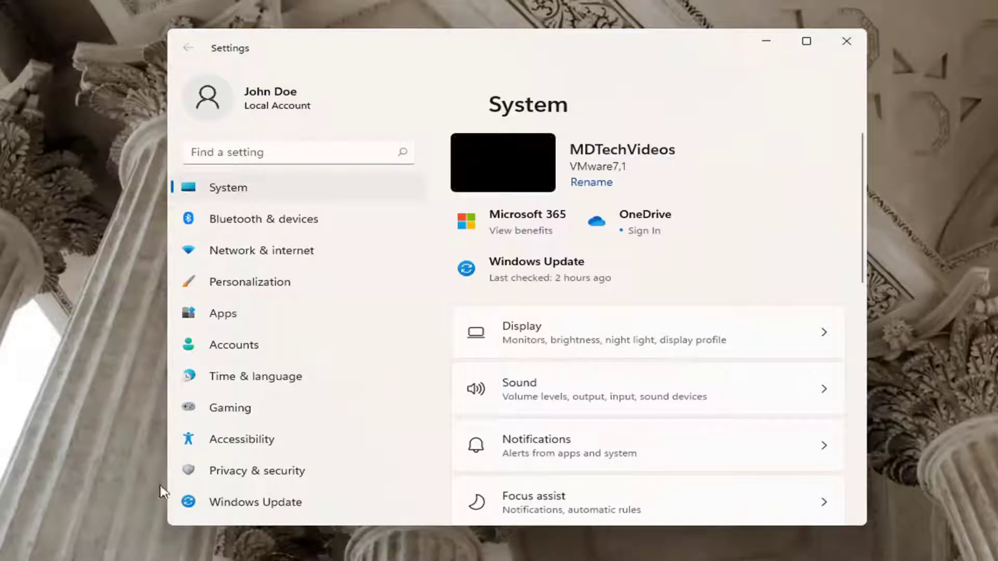
Go via Privacy & security to Windows Security's Firewall & network protection page
left_click(248, 472)
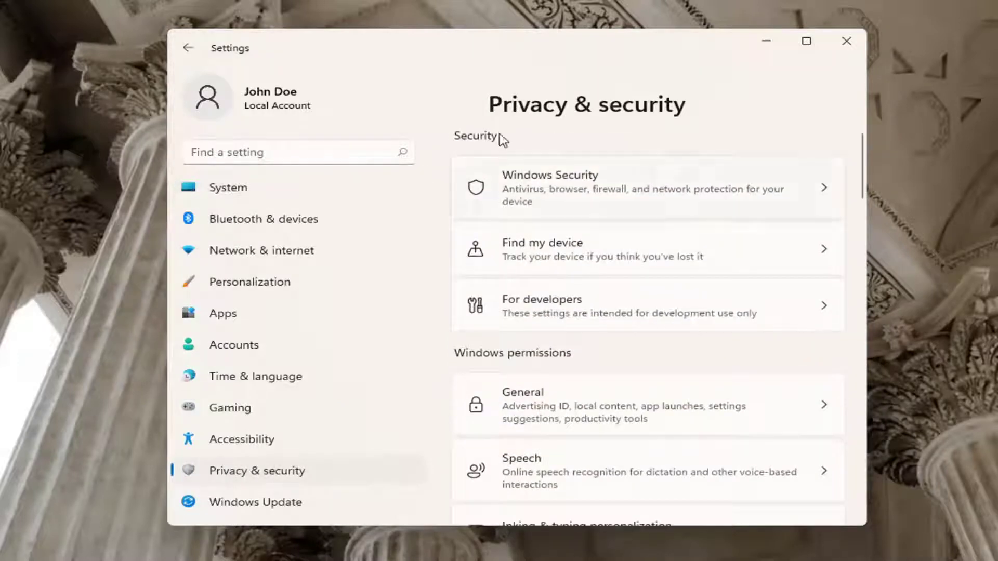
left_click(582, 183)
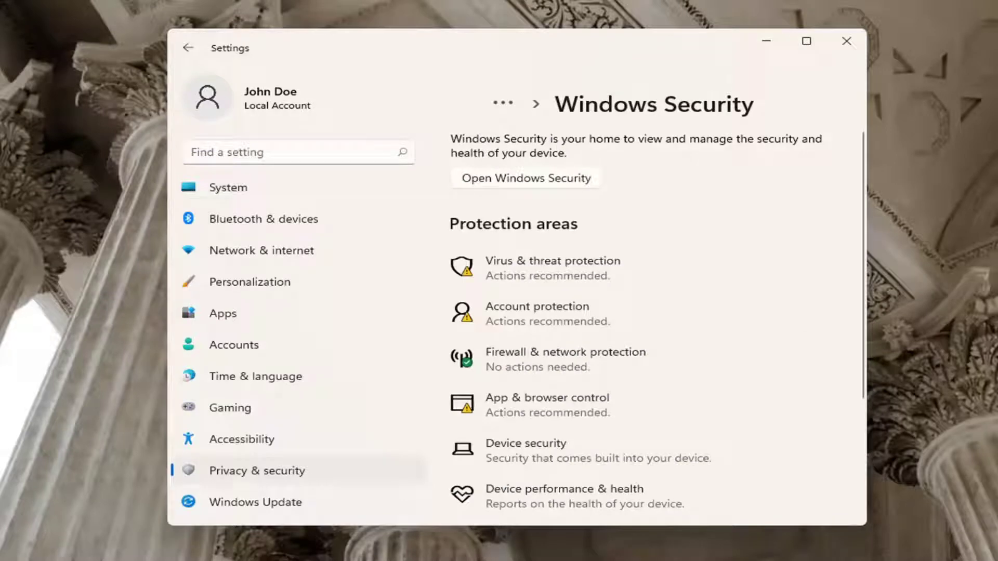
scroll(648, 357, "down", 3)
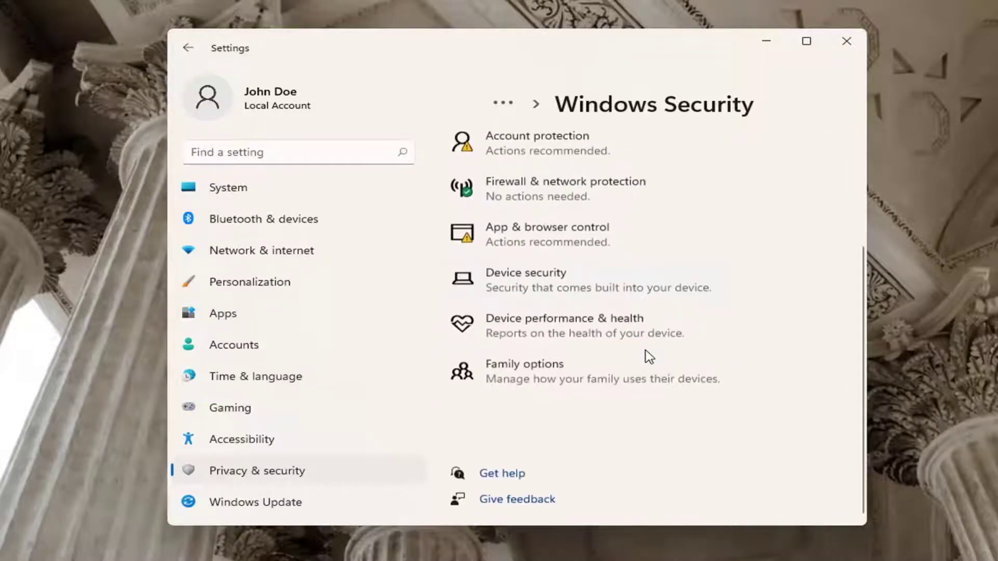
scroll(648, 357, "up", 3)
scroll(648, 356, "up", 1)
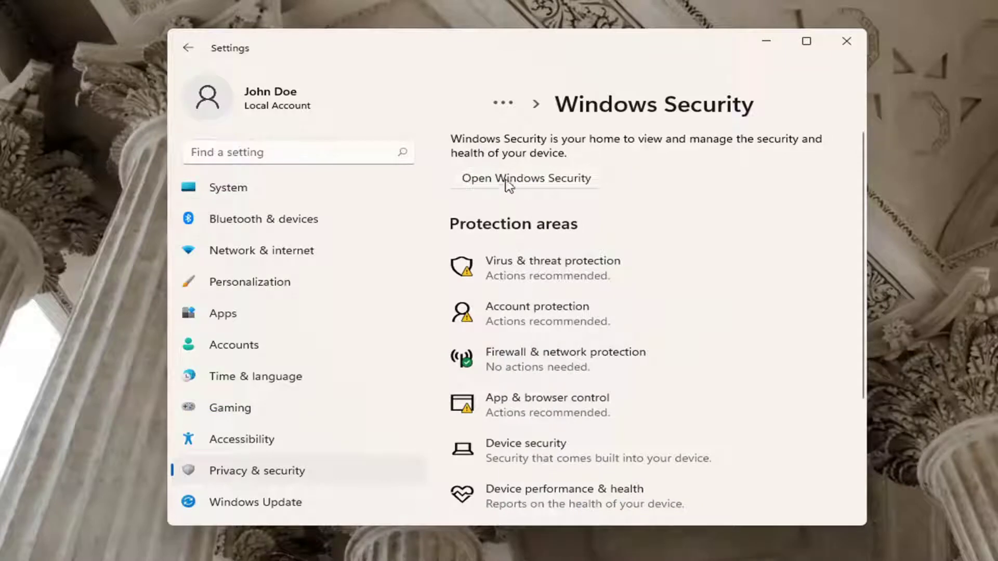
left_click(565, 182)
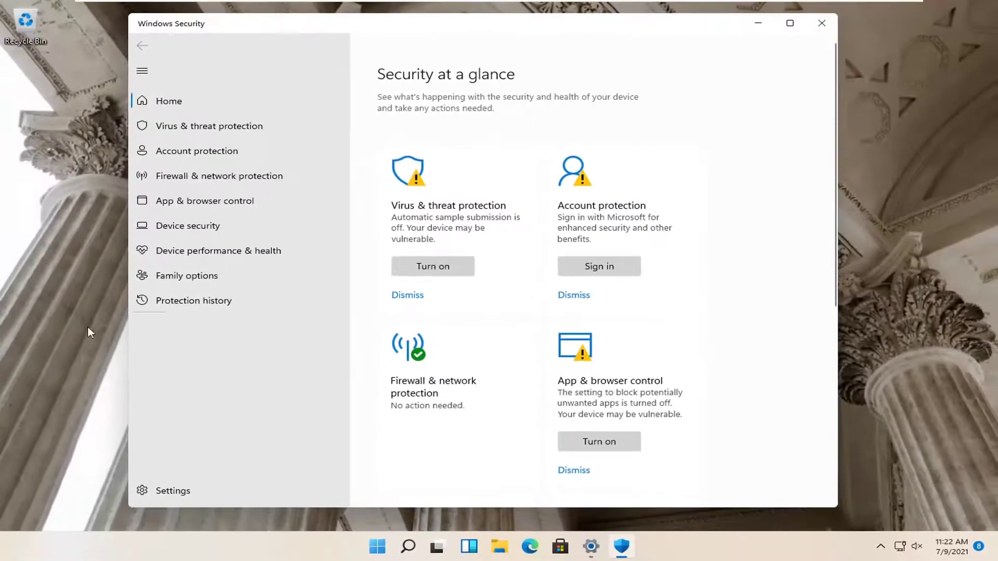
left_click(257, 173)
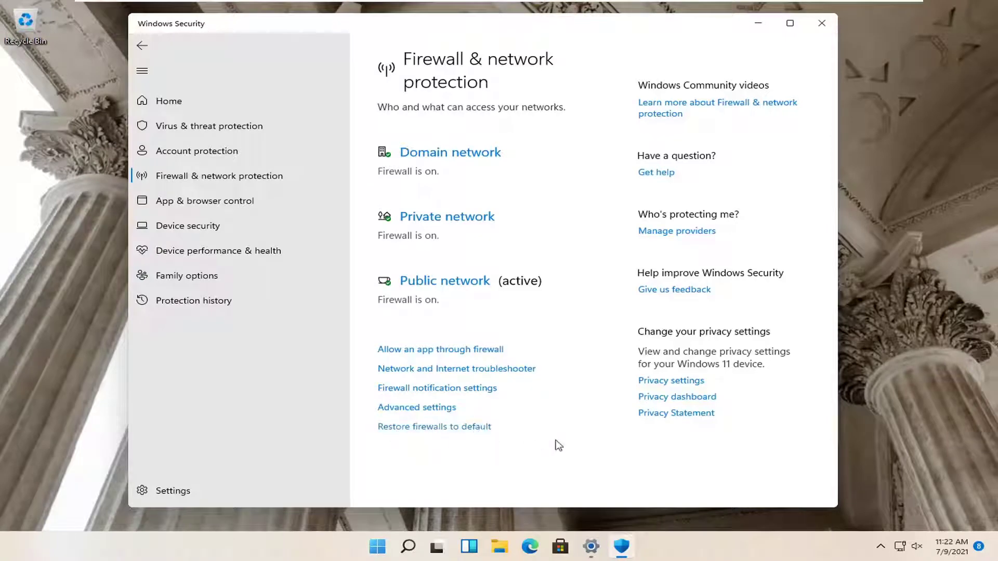
Restore the firewalls to default settings and accept the confirmation prompt
left_click(444, 431)
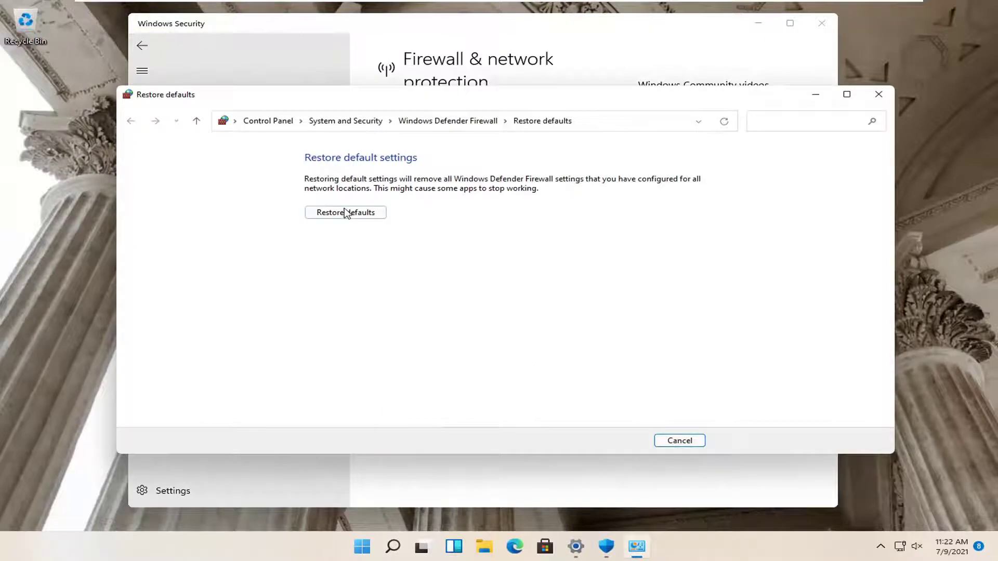
left_click(347, 218)
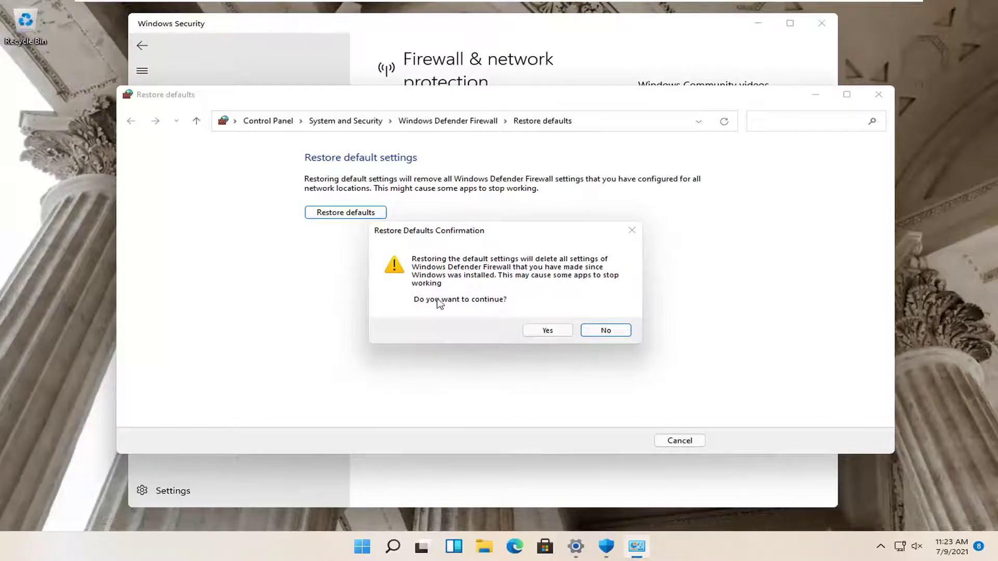
left_click(548, 331)
left_click(548, 331)
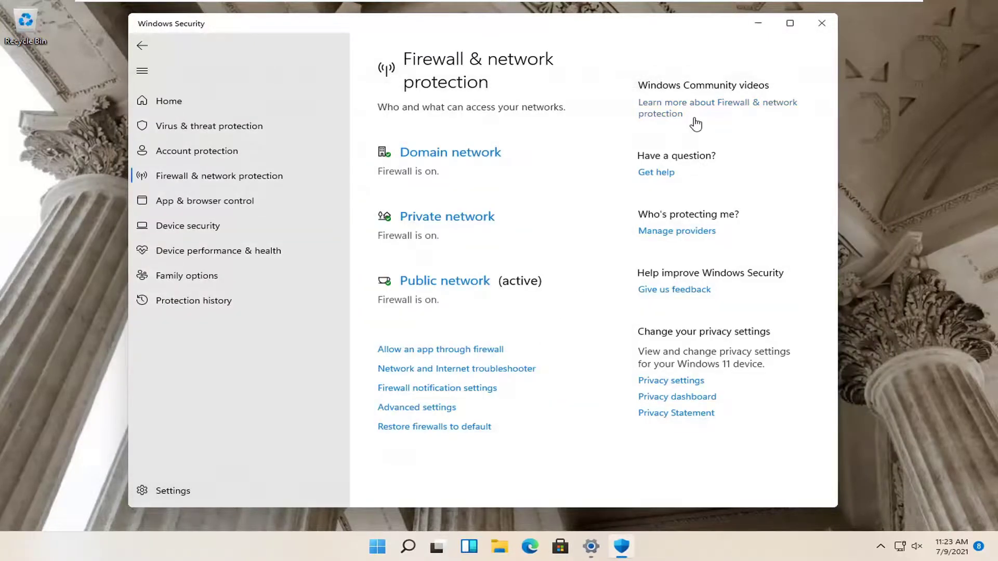
Close the Windows Security window
left_click(822, 22)
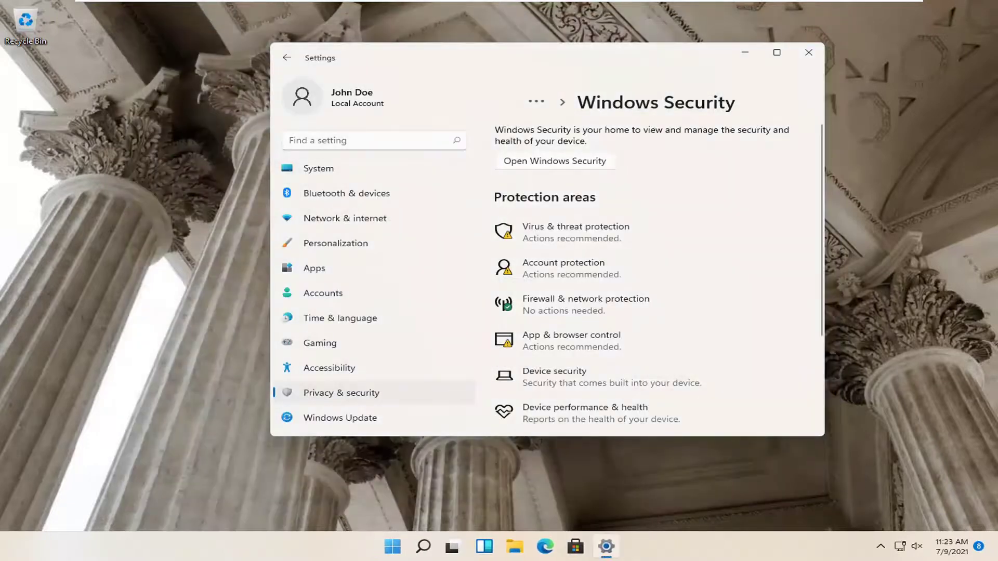